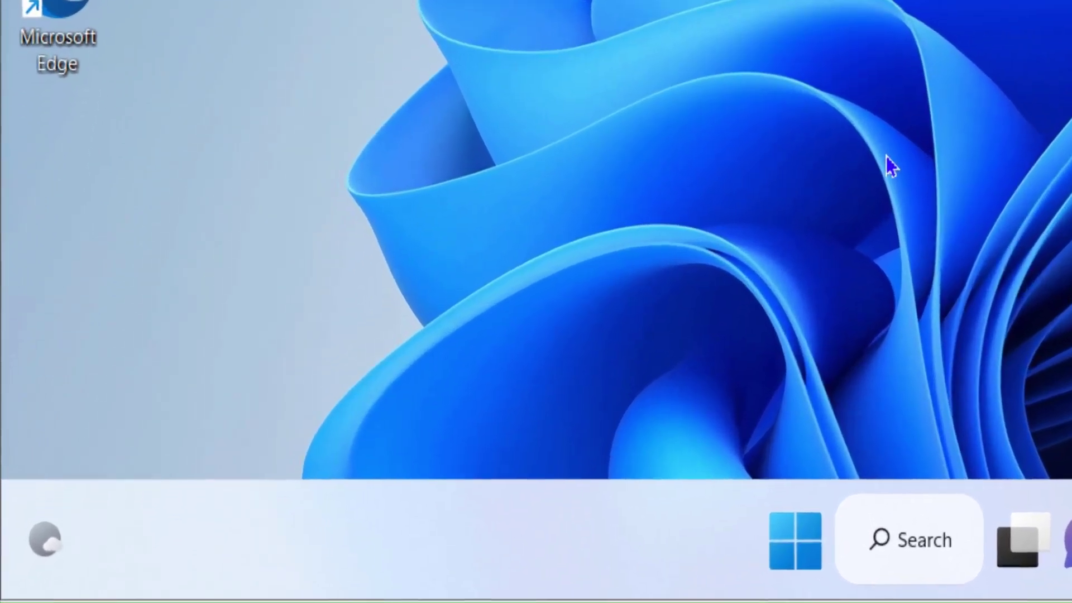
# Run regedit from the Run dialog to bring up the User Account Control prompt
pyautogui.press('super+r')
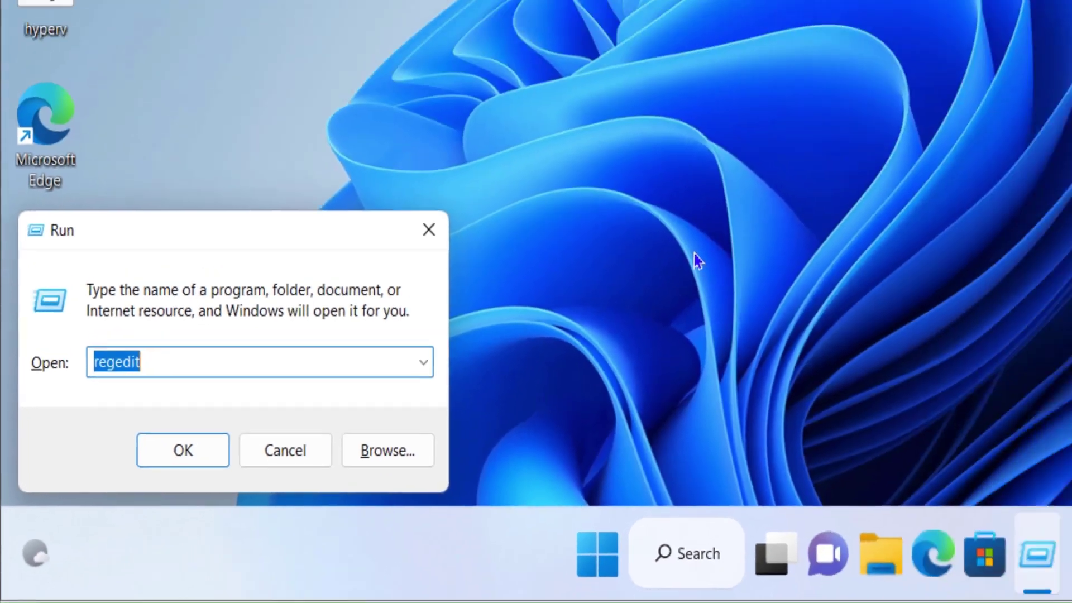
pyautogui.press('Return')
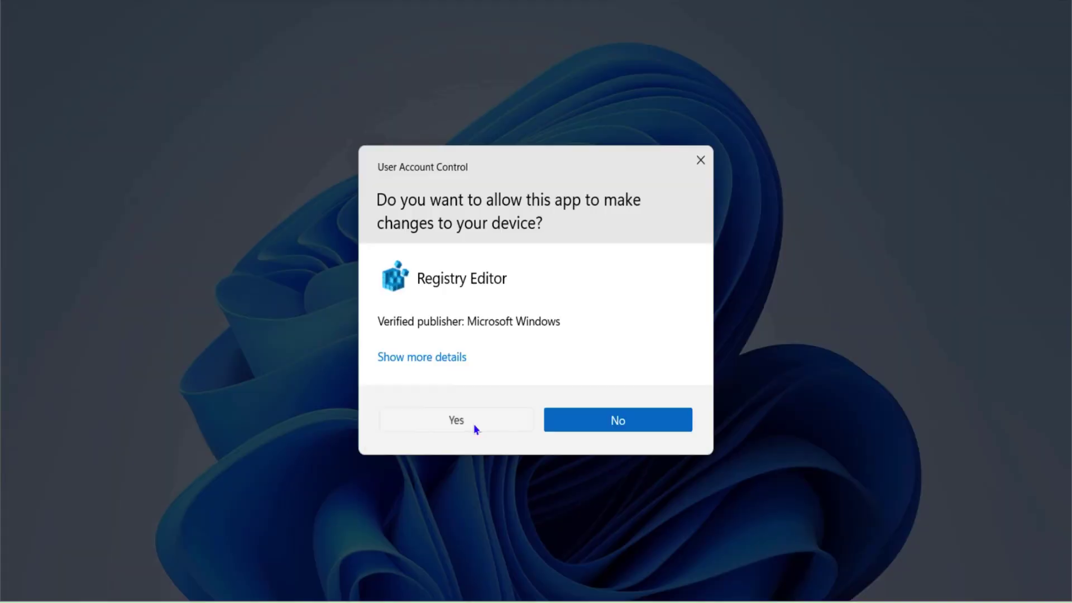
# Allow Registry Editor through UAC and expand HKEY_CURRENT_USER\Software in the key tree
pyautogui.click(474, 428)
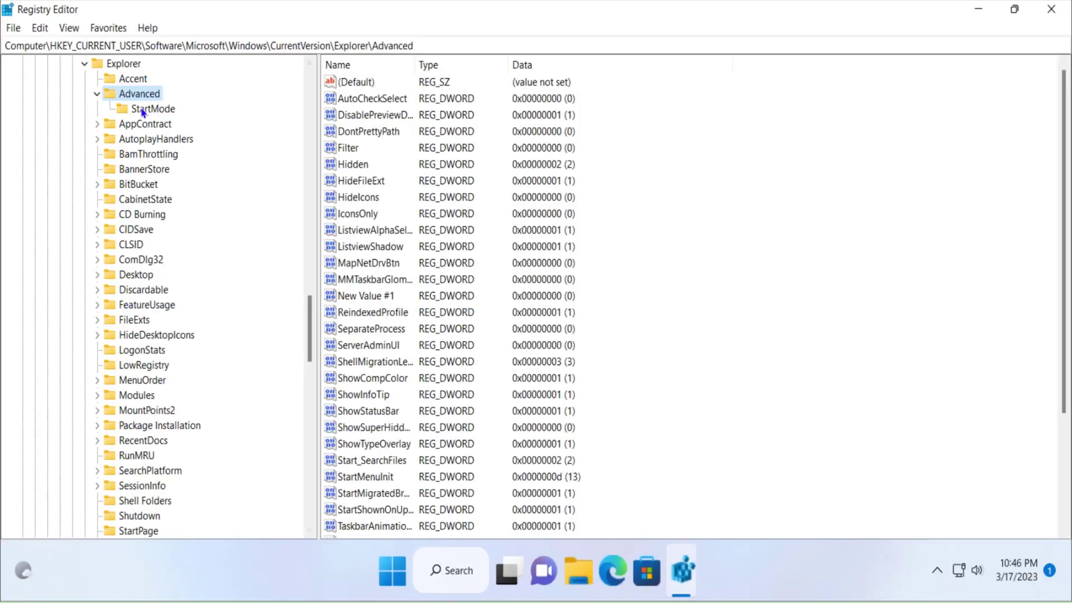
pyautogui.click(85, 64)
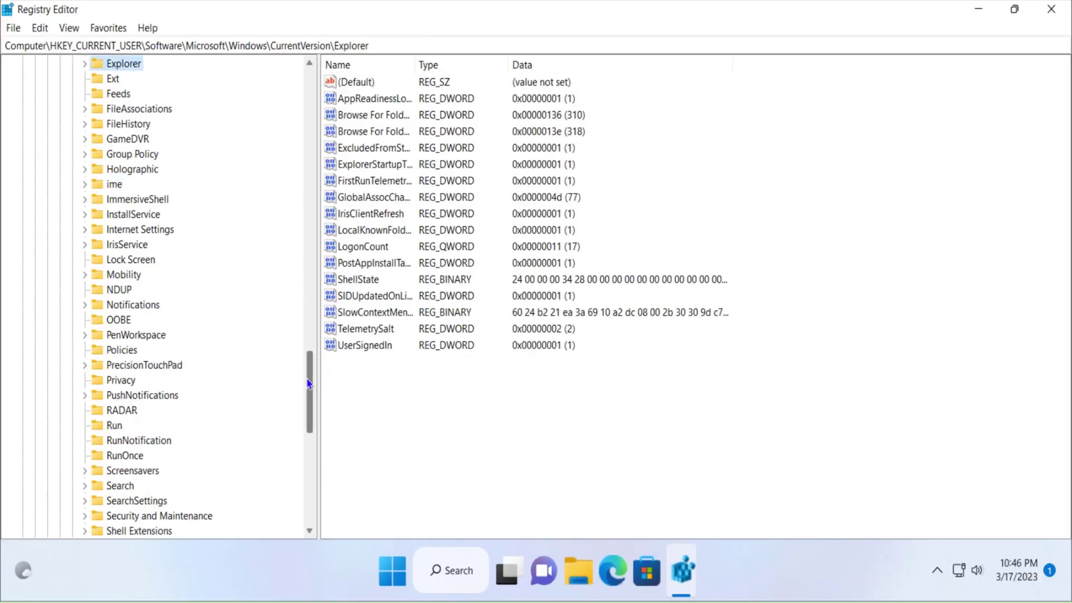
pyautogui.moveTo(309, 371); pyautogui.dragTo(313, 106)
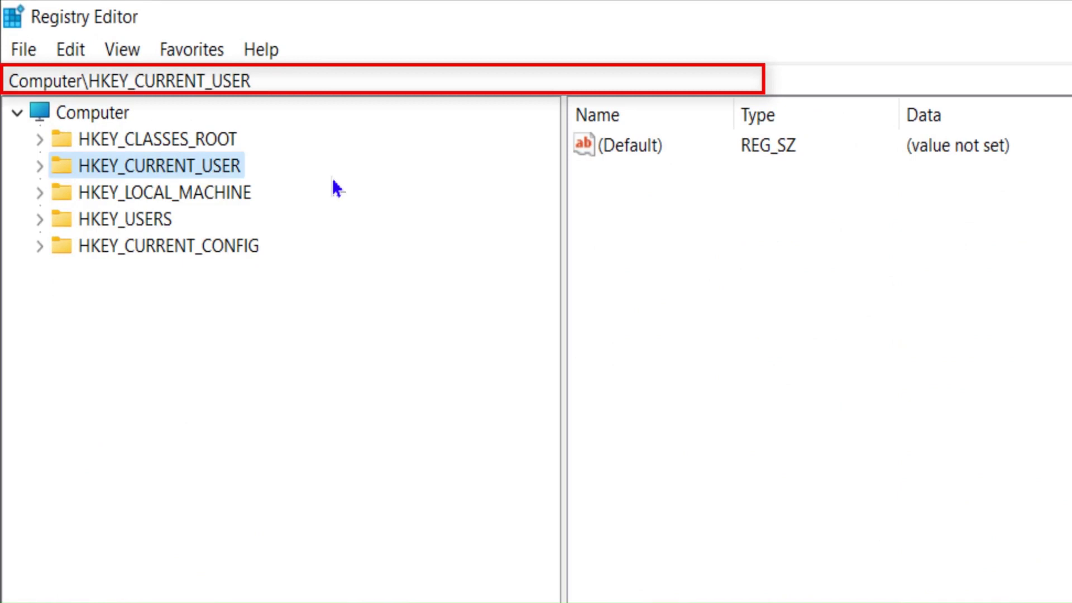
pyautogui.click(41, 168)
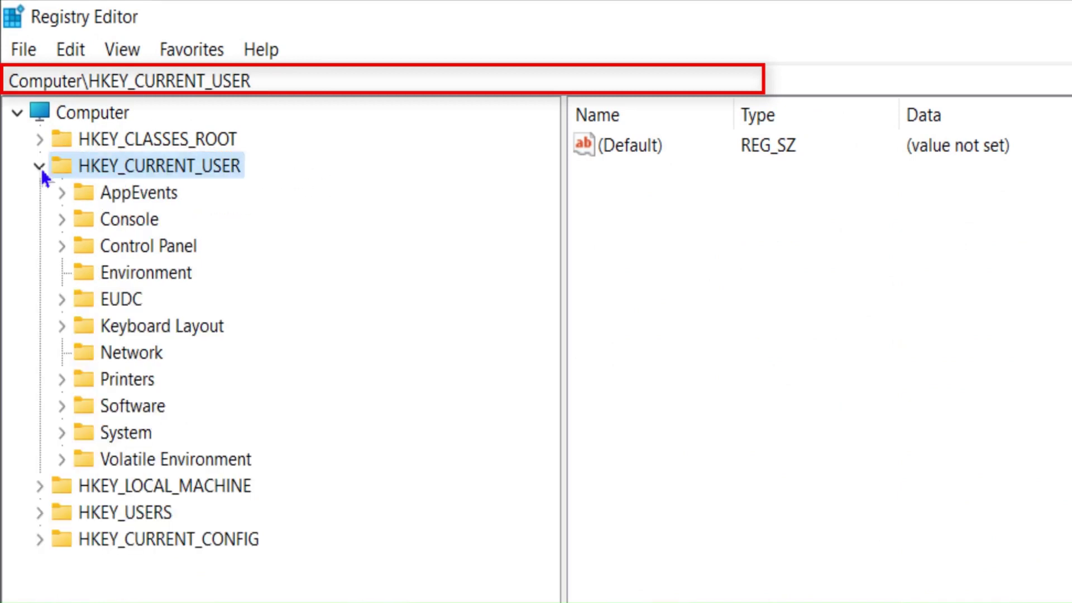
pyautogui.click(140, 409)
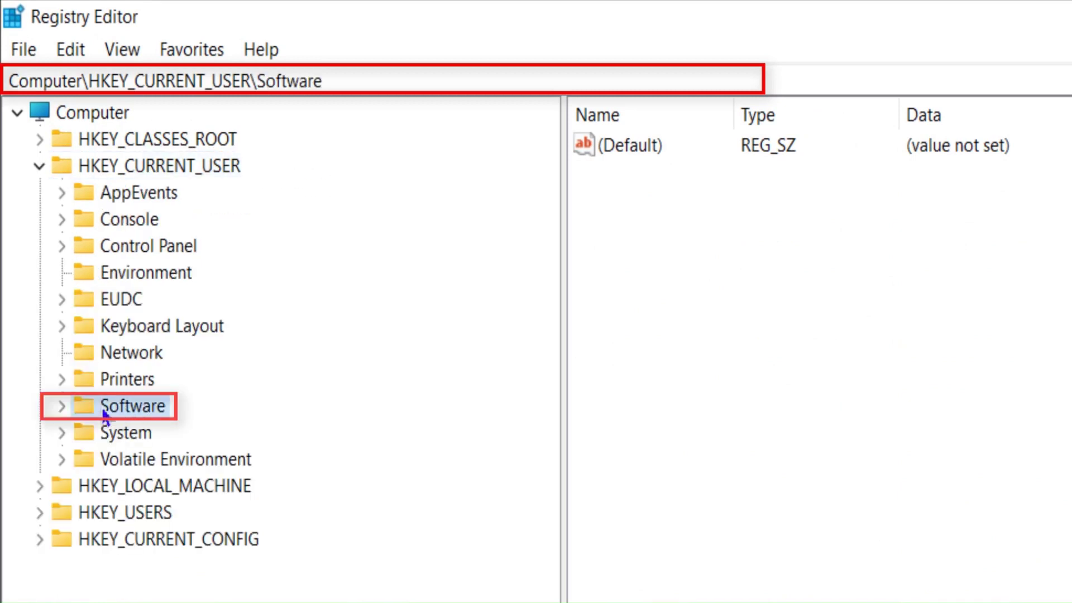
pyautogui.click(61, 407)
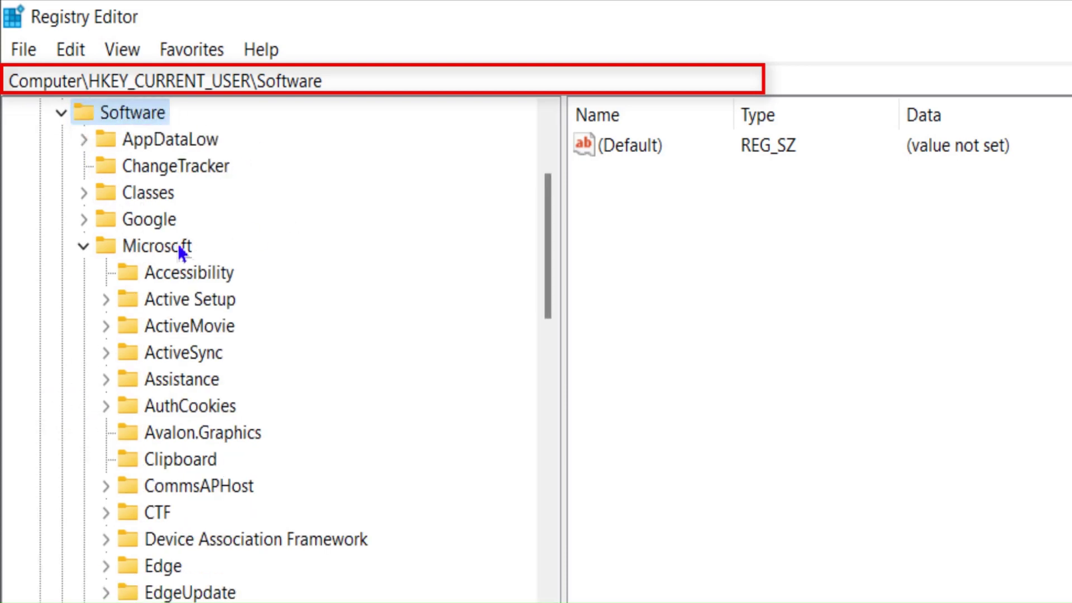
# Expand the Microsoft key and select its Windows subkey
pyautogui.click(84, 247)
pyautogui.click(84, 539)
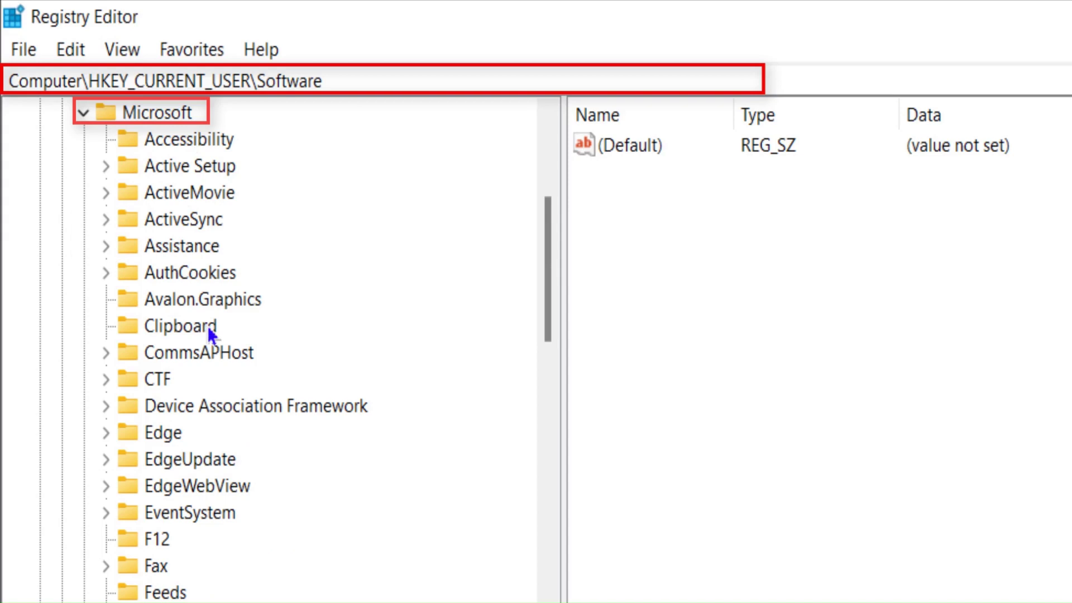
pyautogui.scroll(-15, 207, 326)
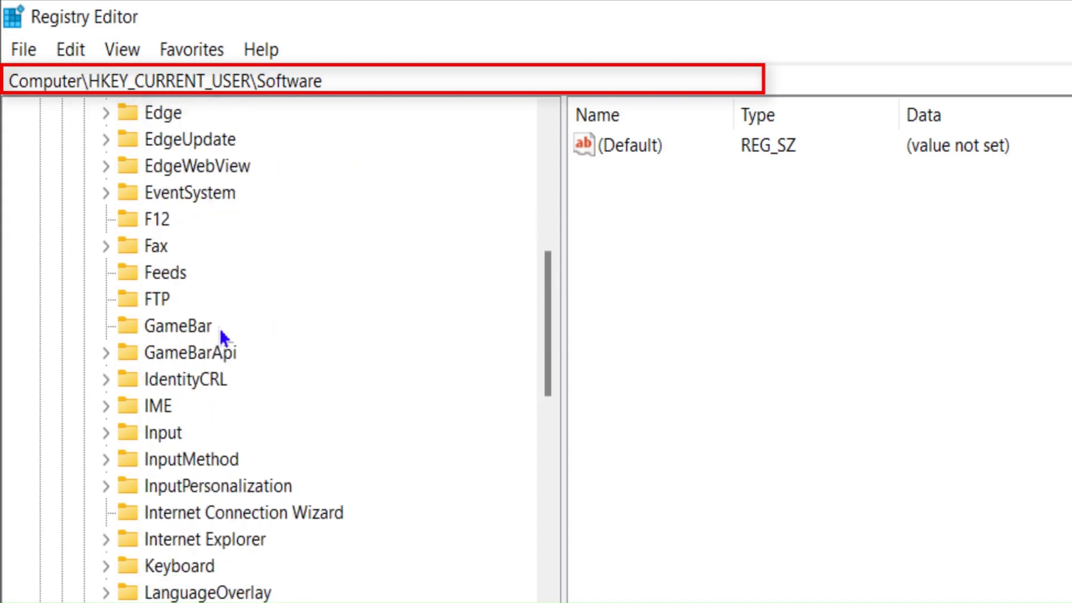
pyautogui.scroll(2, 110, 450)
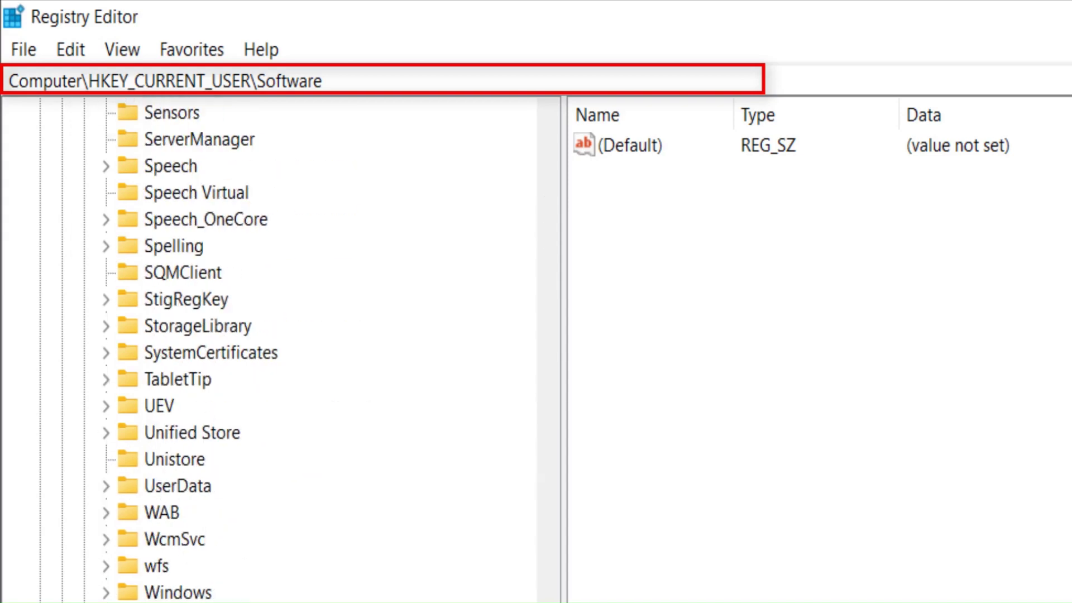
pyautogui.click(178, 592)
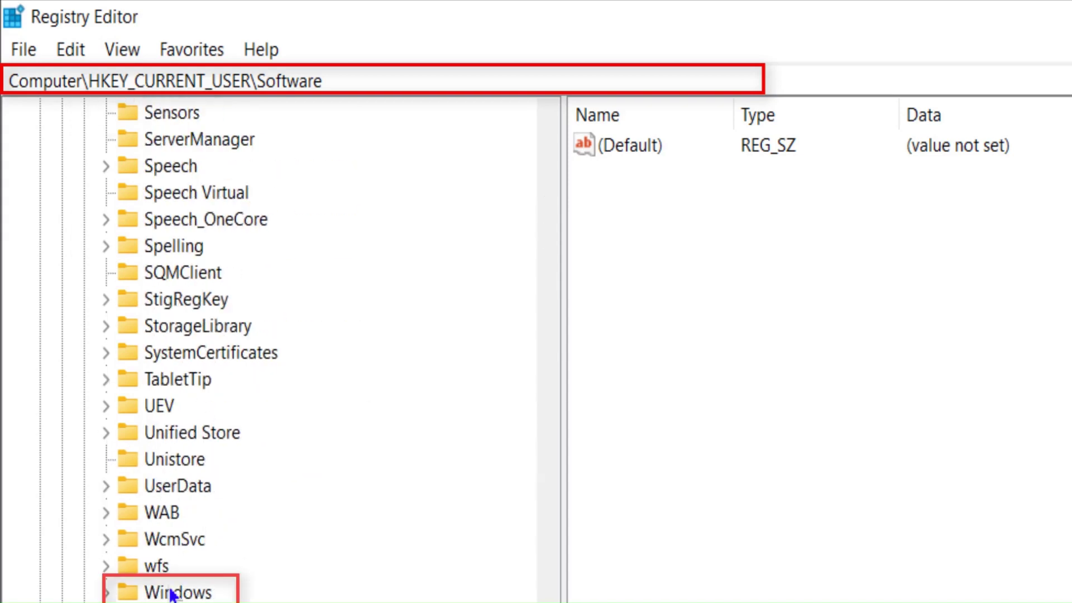
# Expand Windows > CurrentVersion and scroll the tree to find the Explorer subkey
pyautogui.click(107, 593)
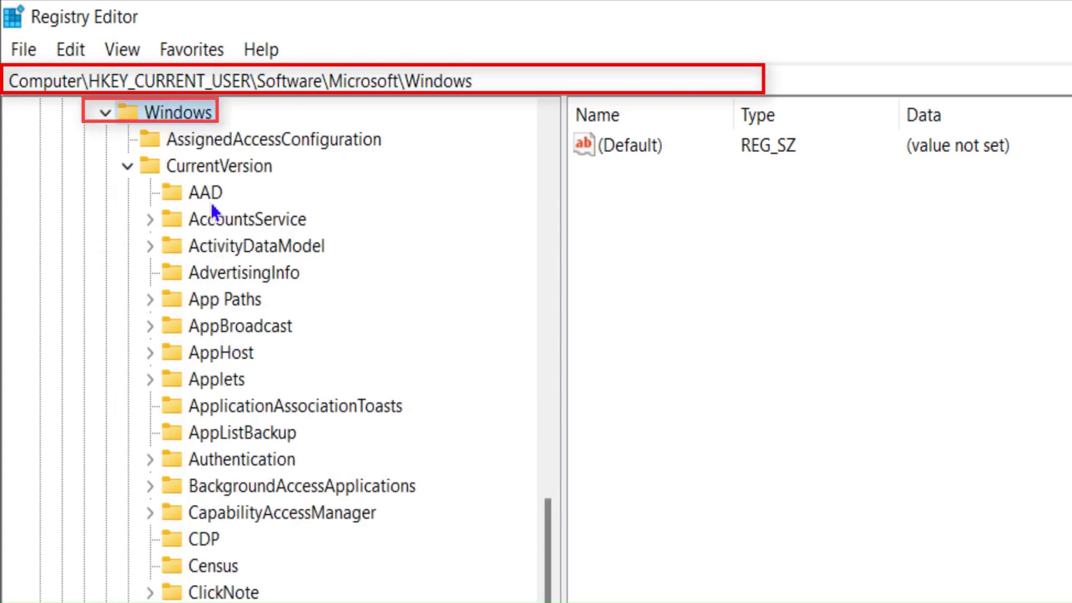
pyautogui.click(123, 170)
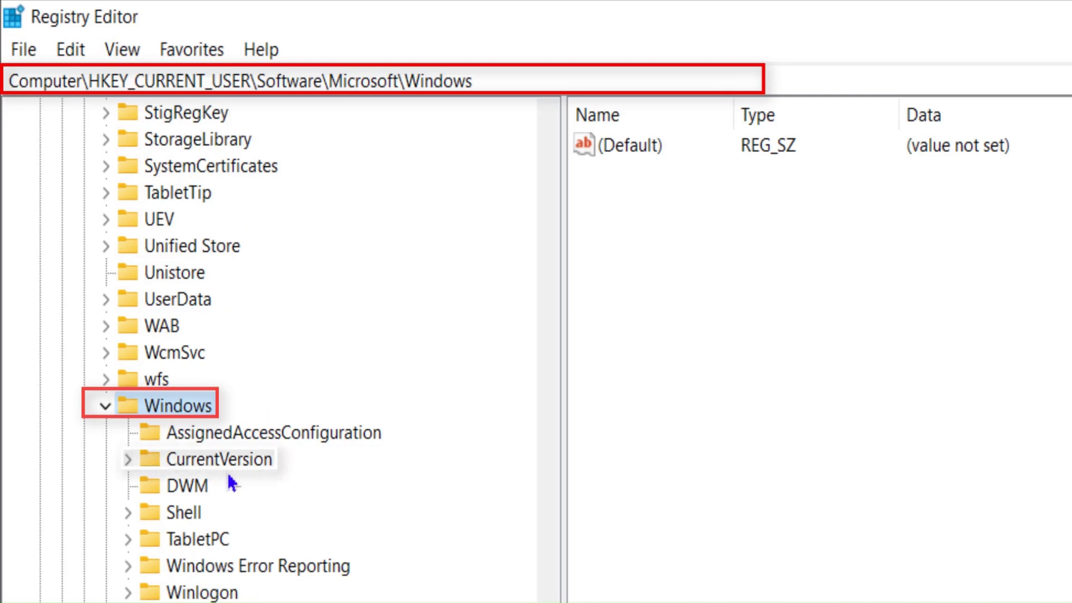
pyautogui.click(128, 461)
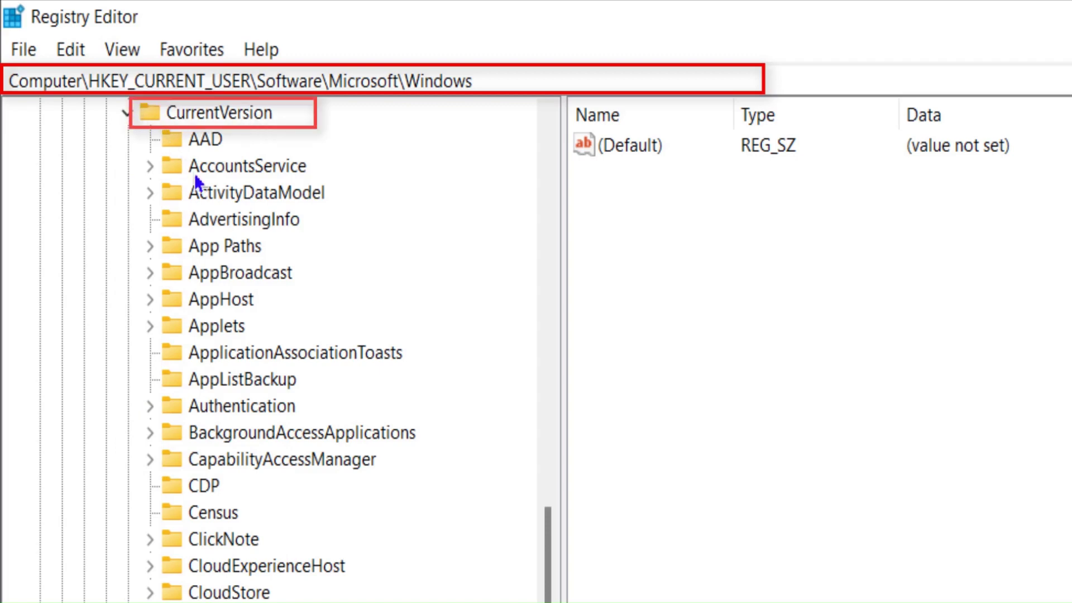
pyautogui.scroll(-8, 304, 434)
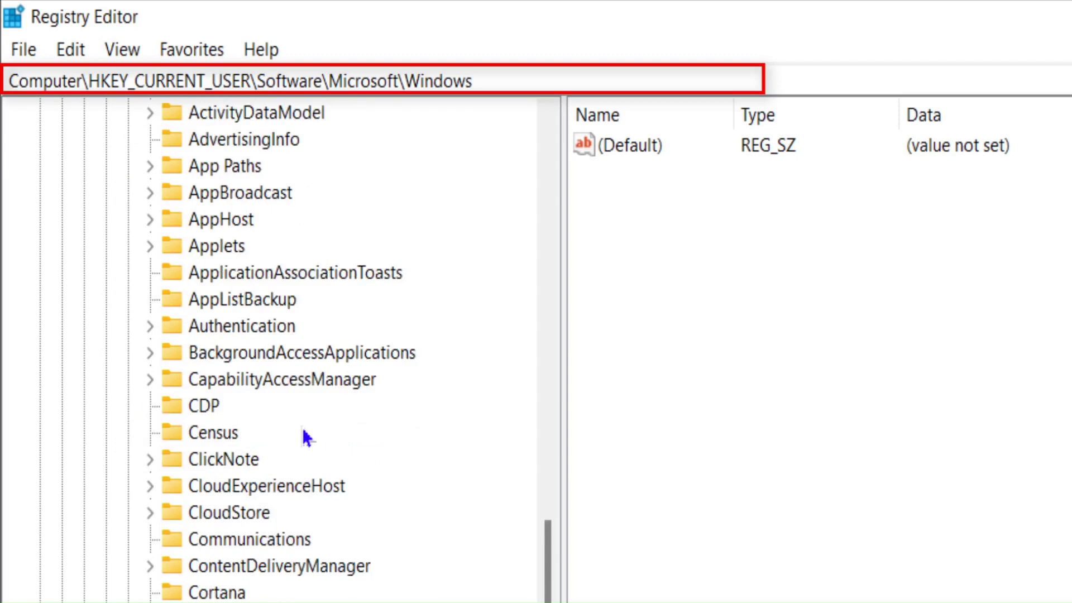
pyautogui.scroll(5, 306, 435)
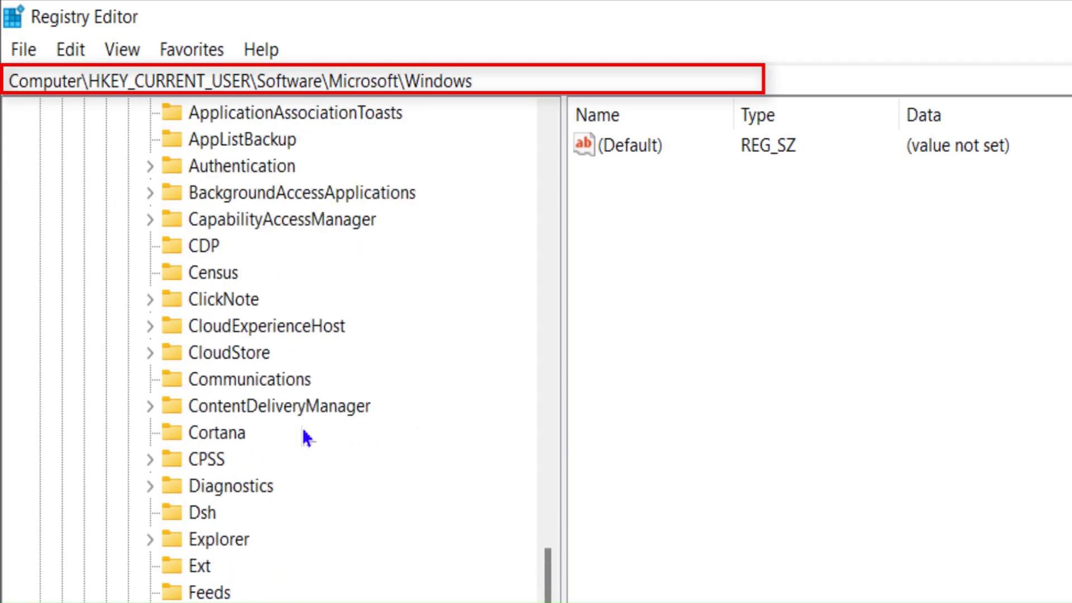
pyautogui.scroll(3, 305, 430)
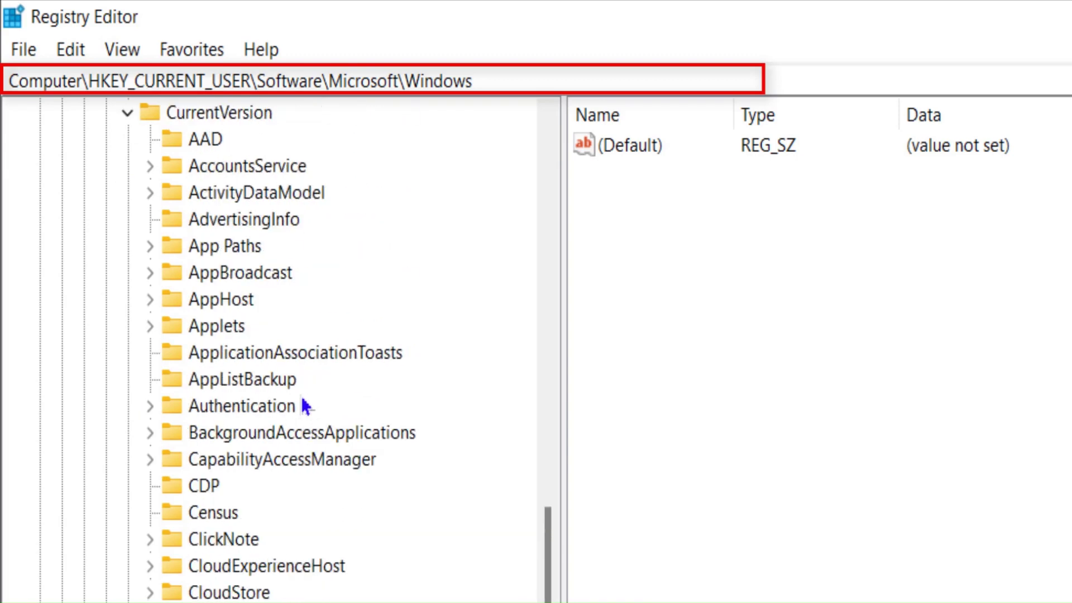
pyautogui.scroll(-6, 303, 414)
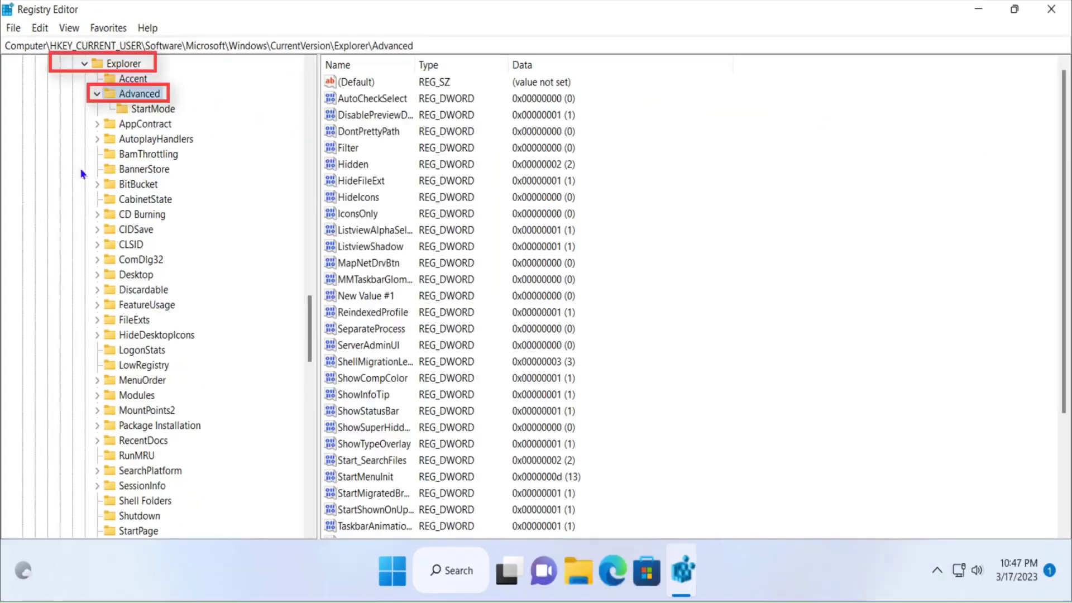
# Add a new DWORD (32-bit) value under Explorer\Advanced and try to name it TaskbarSi
pyautogui.rightClick(788, 223)
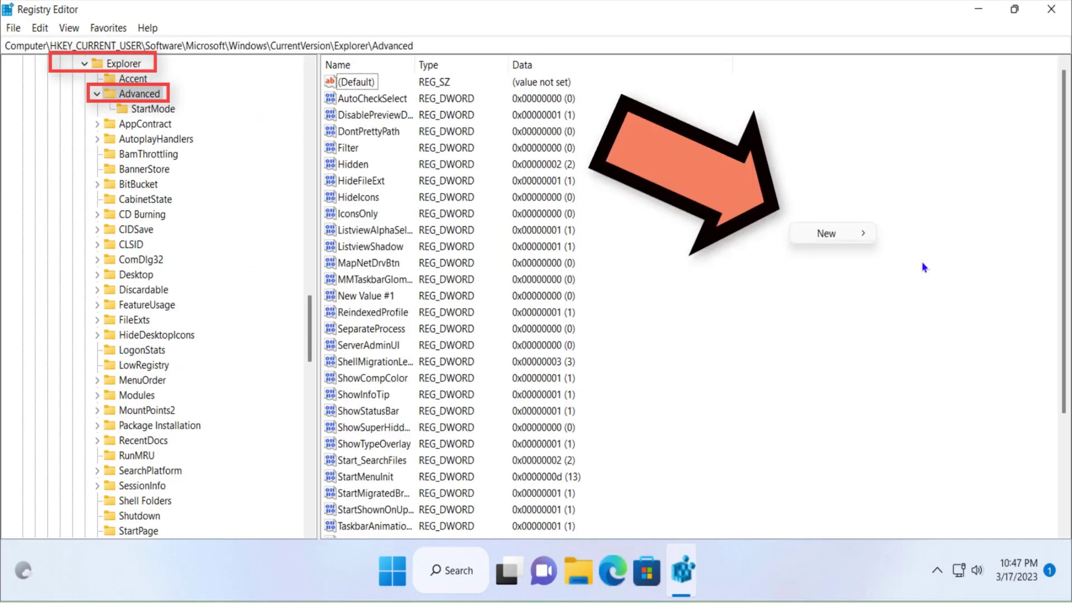
pyautogui.moveTo(854, 243)
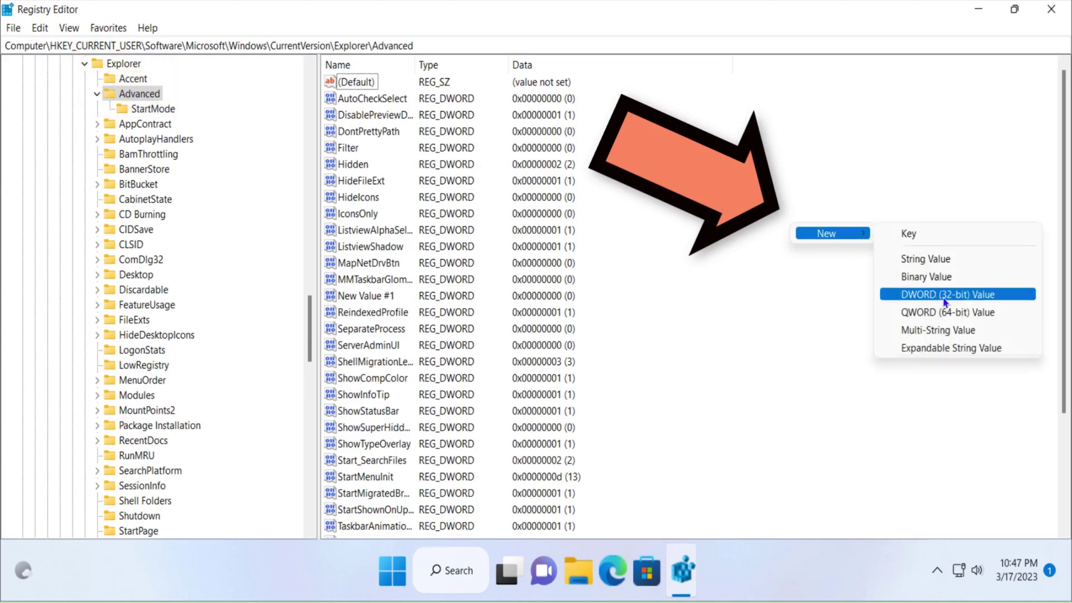
pyautogui.click(985, 296)
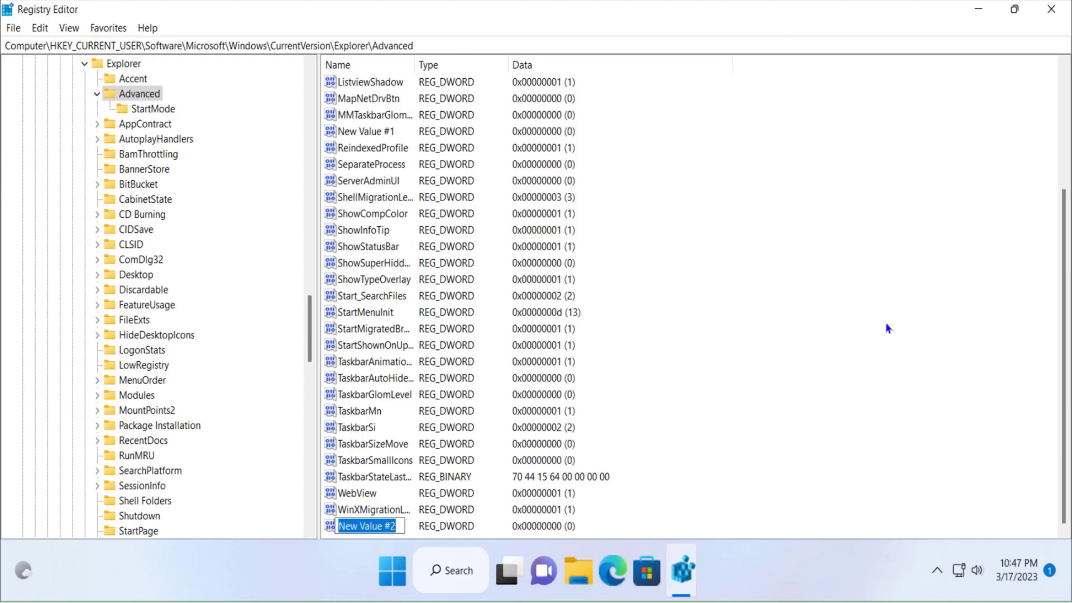
pyautogui.write('Ta')
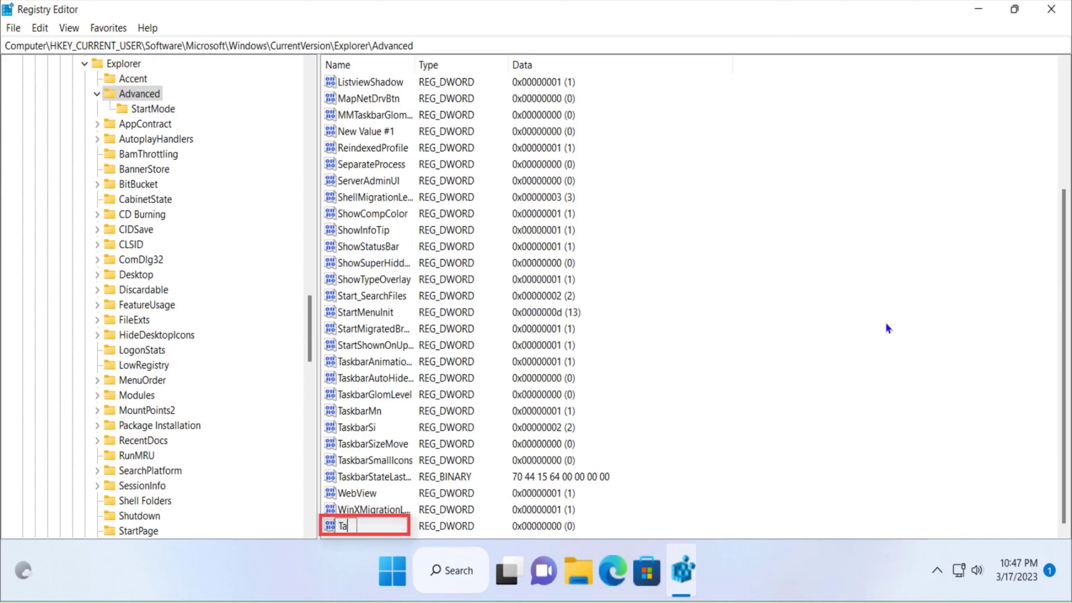
pyautogui.write('skbarSI')
pyautogui.press('BackSpace')
pyautogui.write('i')
pyautogui.press('Return')
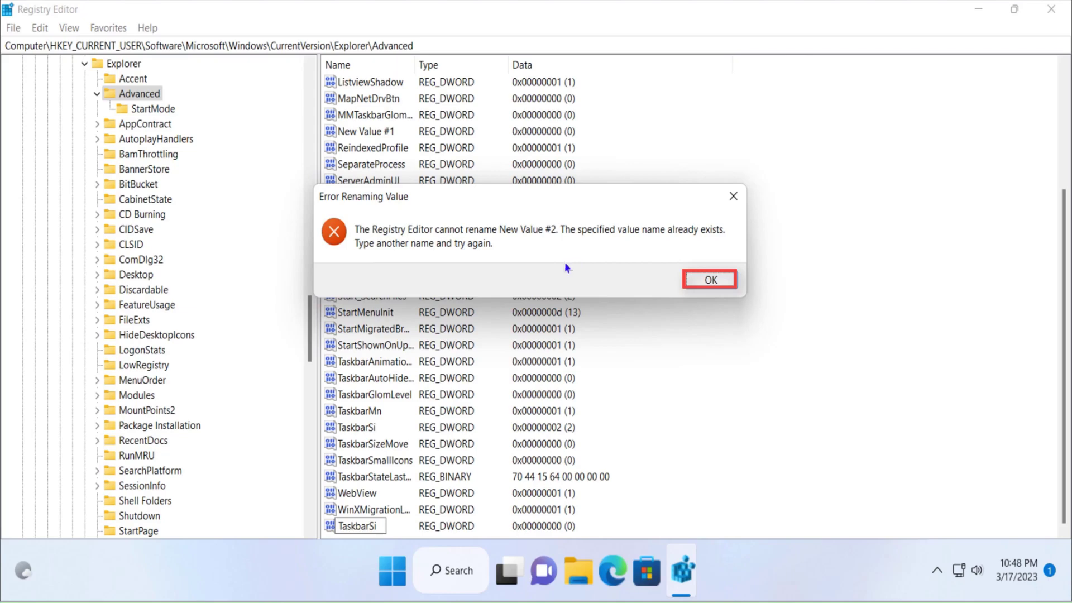
# Dismiss the name-exists error and set the existing TaskbarSi value data from 2 to 0
pyautogui.click(723, 288)
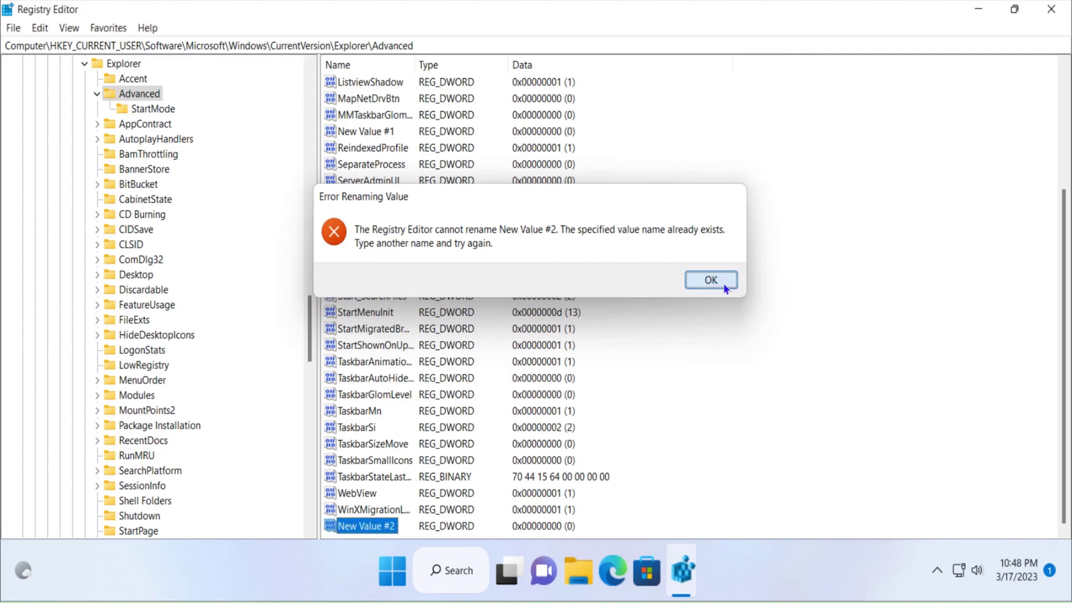
pyautogui.click(358, 431)
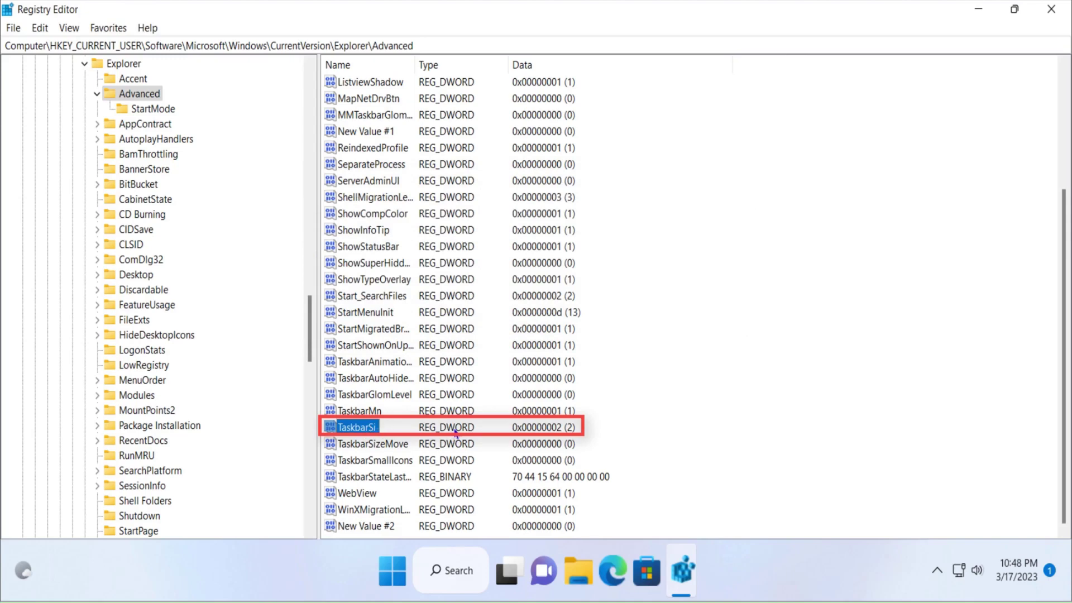
pyautogui.doubleClick(360, 429)
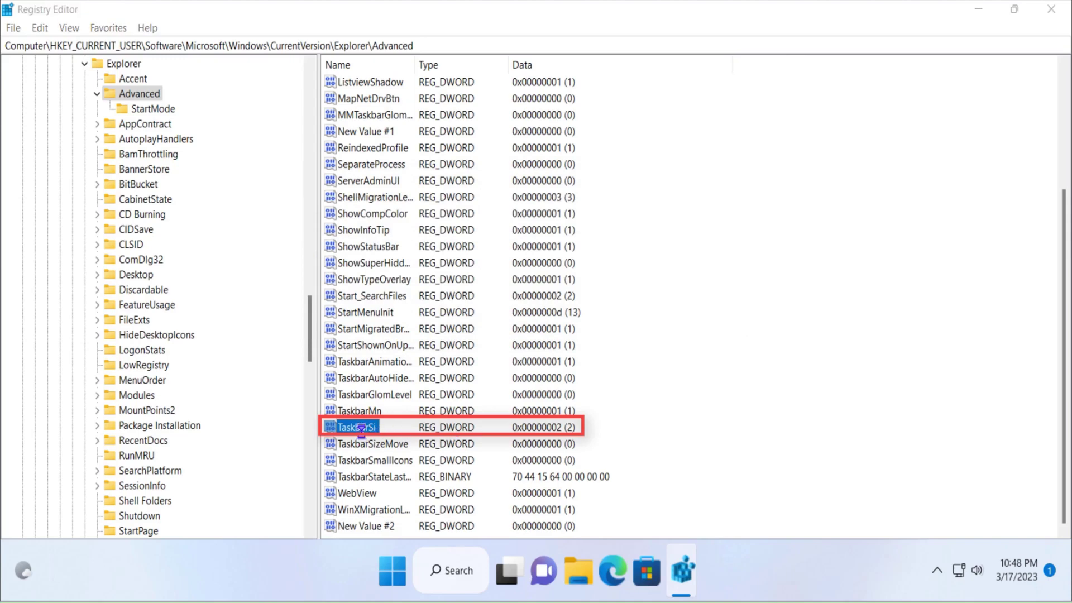
pyautogui.click(71, 167)
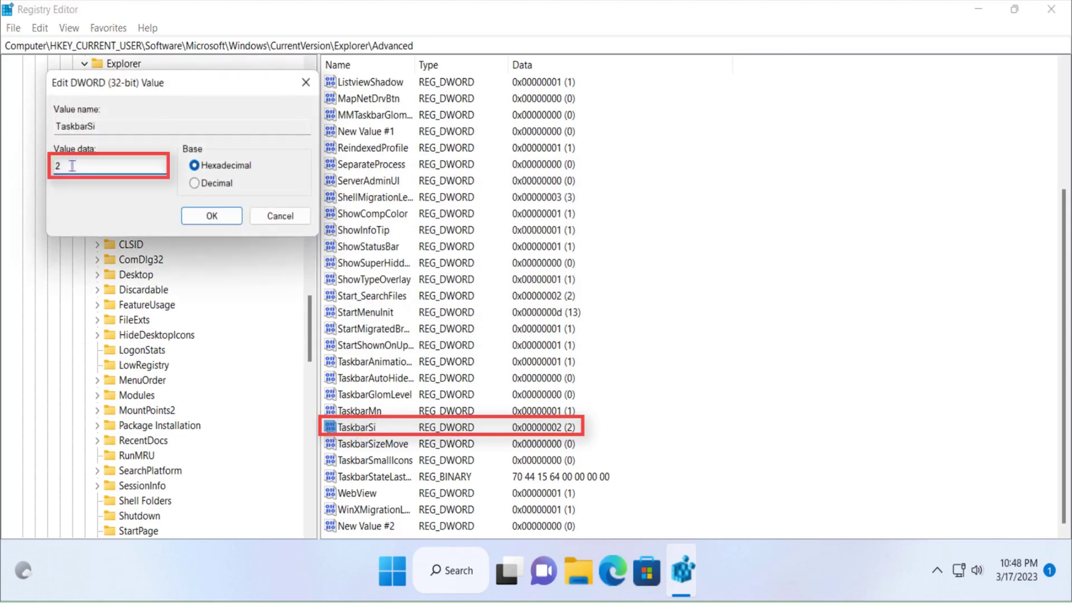
pyautogui.moveTo(71, 167); pyautogui.dragTo(54, 166)
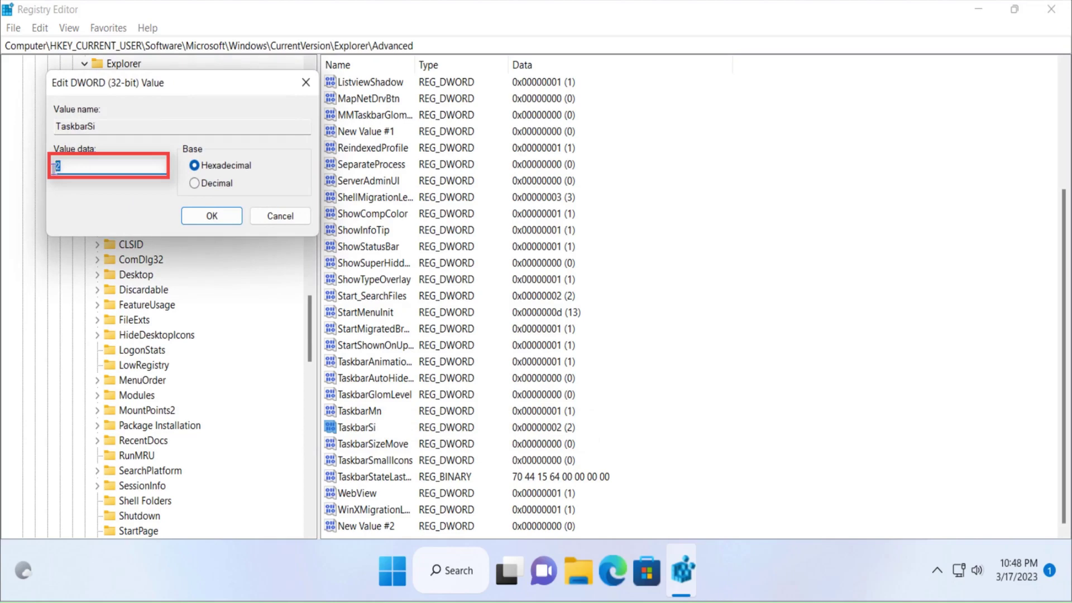
pyautogui.write('0')
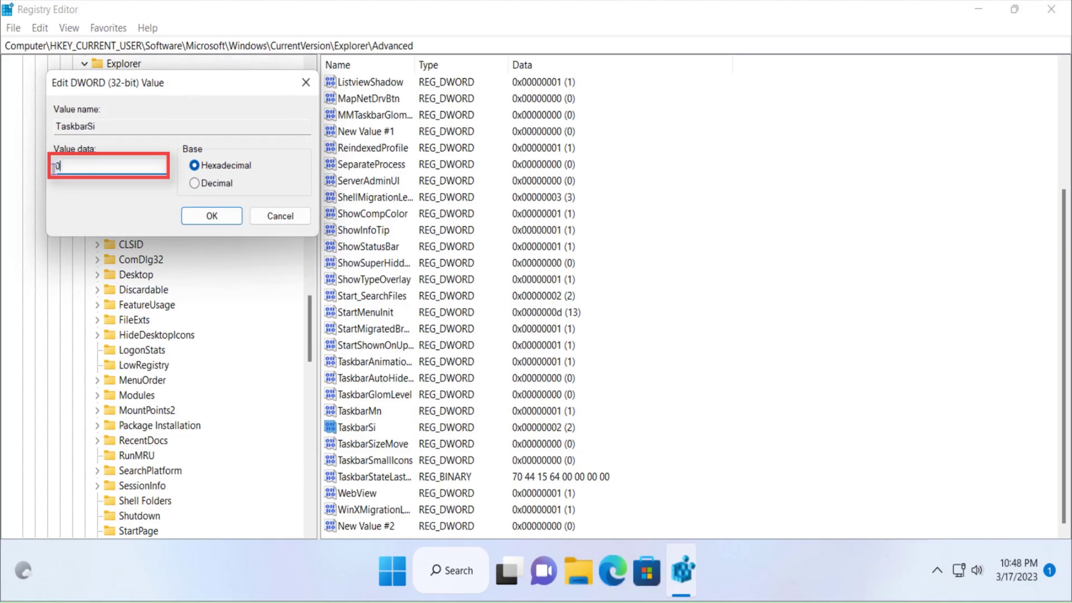
pyautogui.click(212, 217)
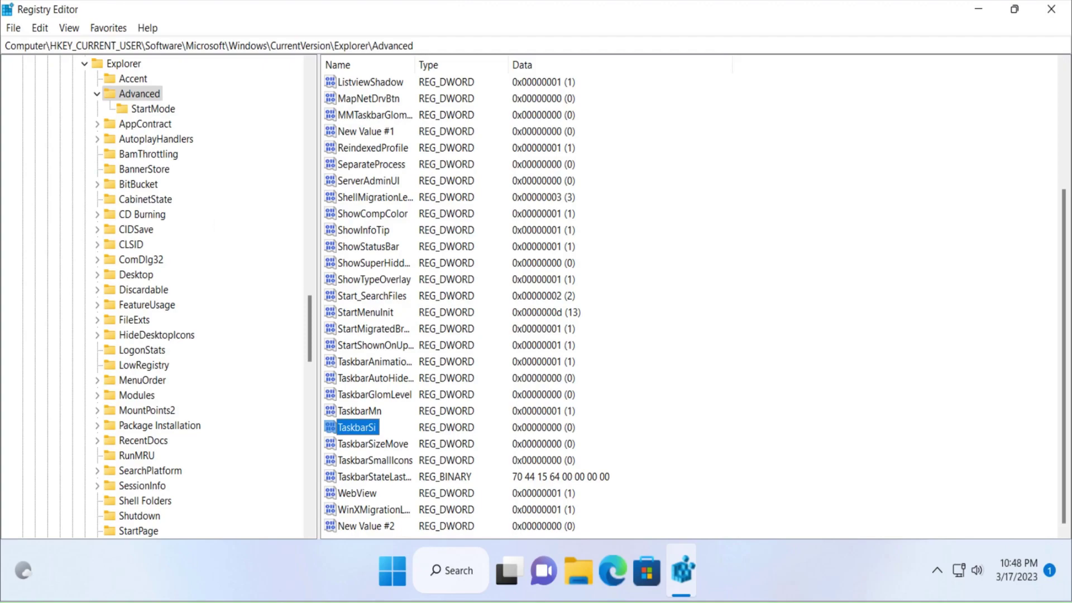
# Close Registry Editor, restart Windows, and sign back in with the account password
pyautogui.click(1051, 12)
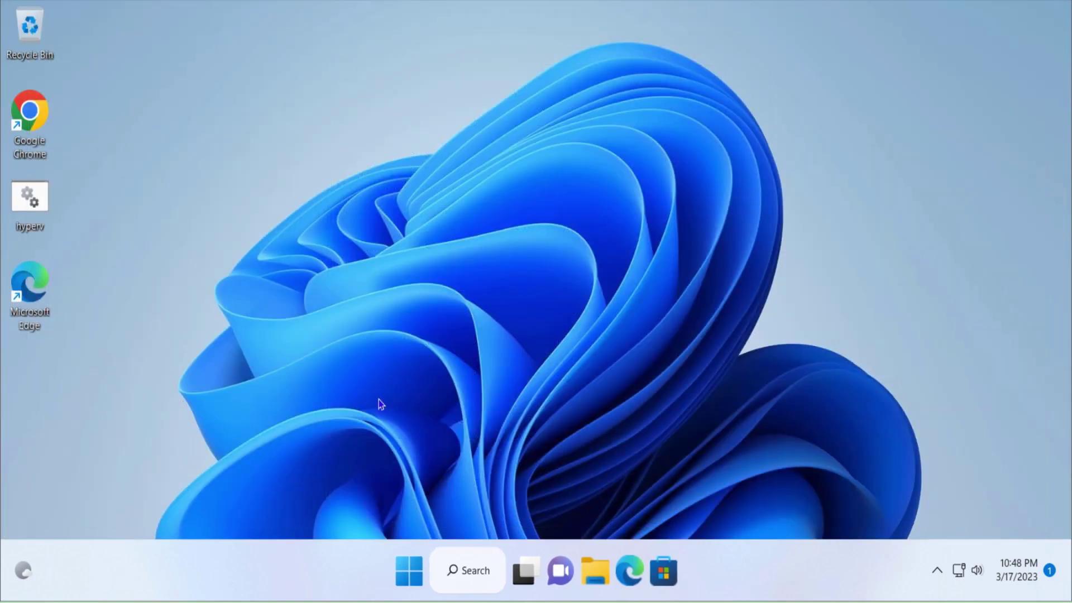
pyautogui.click(409, 571)
pyautogui.click(729, 501)
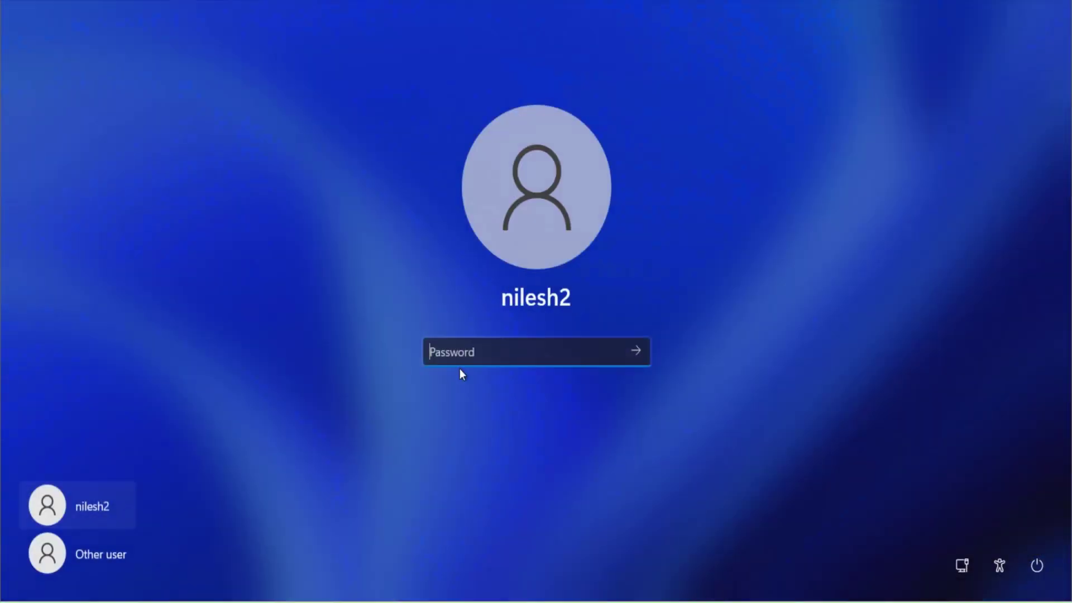
pyautogui.write('********')
pyautogui.press('Return')
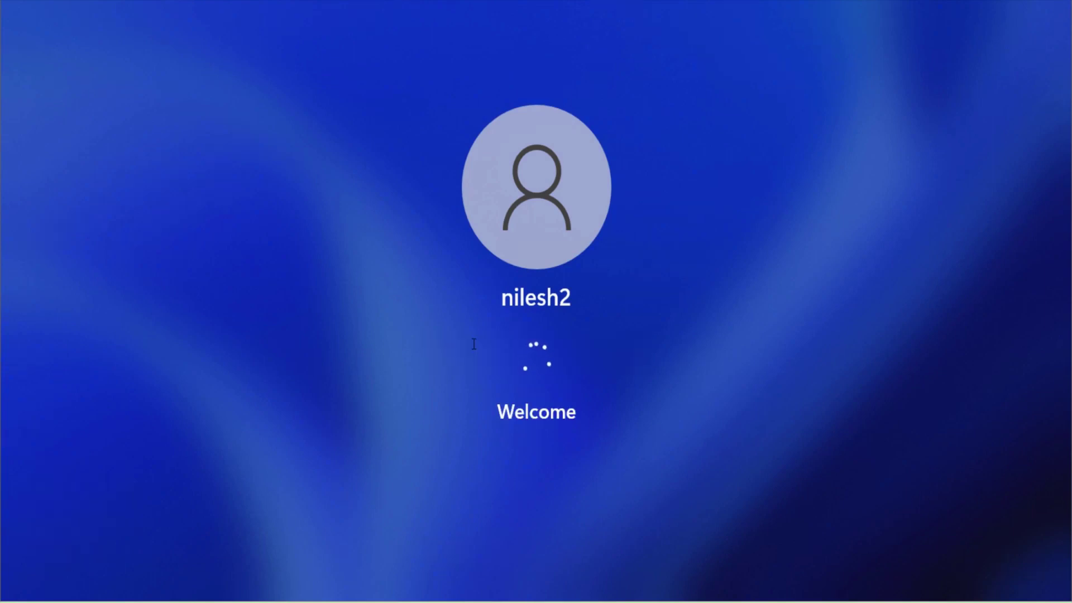